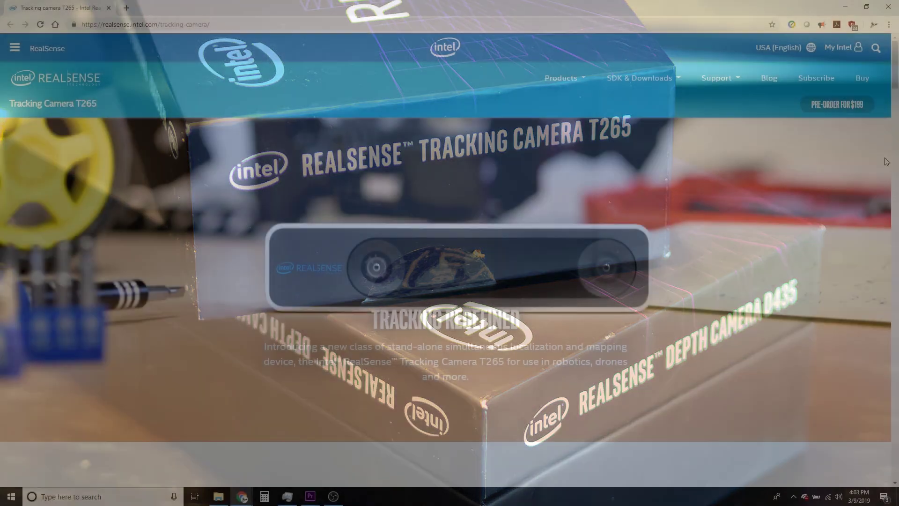
Read through the Intel RealSense Tracking Camera T265 product page, from the introduction down to the dimensions and component specifications
{"action": "scroll", "coordinate": [797, 170], "scroll_direction": "down", "scroll_amount": 7}
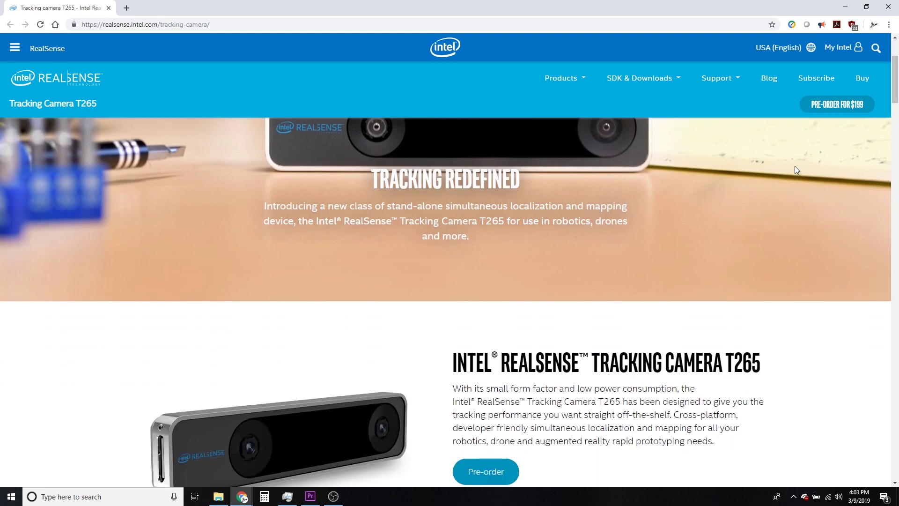
{"action": "scroll", "coordinate": [796, 170], "scroll_direction": "down", "scroll_amount": 3}
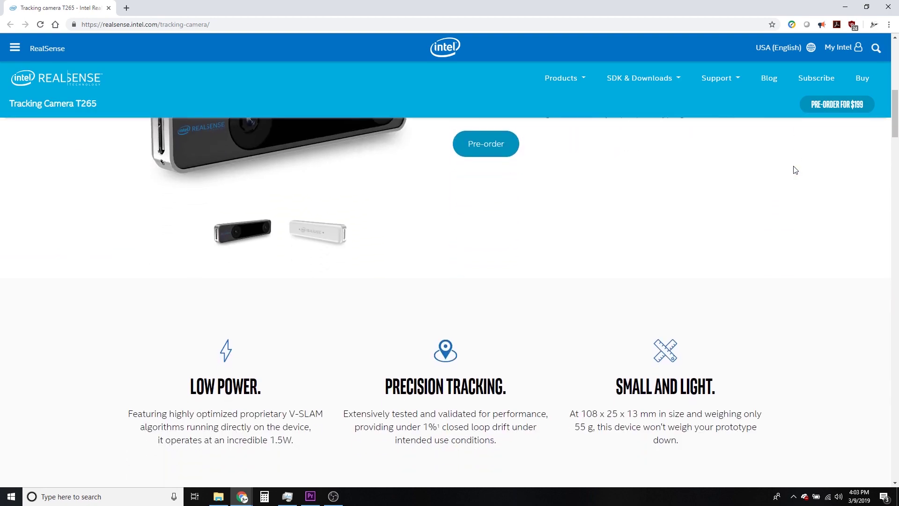
{"action": "scroll", "coordinate": [795, 170], "scroll_direction": "down", "scroll_amount": 6}
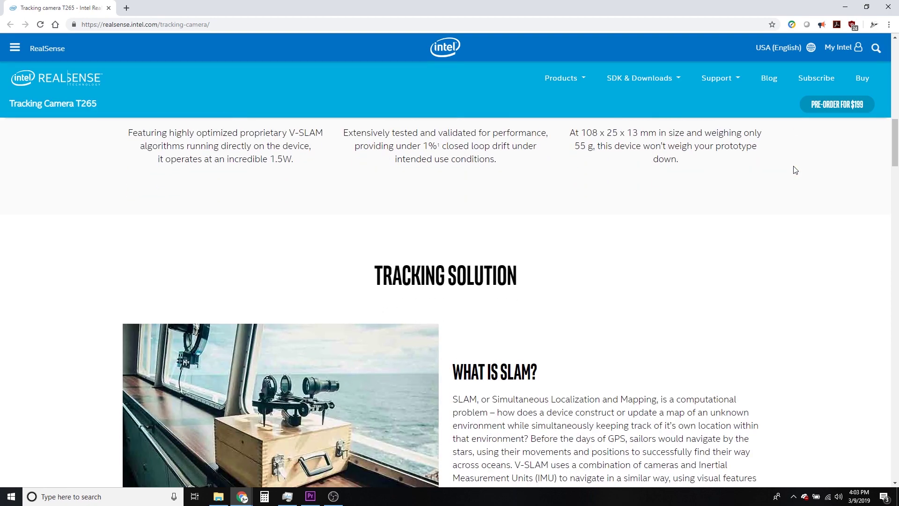
{"action": "scroll", "coordinate": [795, 170], "scroll_direction": "down", "scroll_amount": 8}
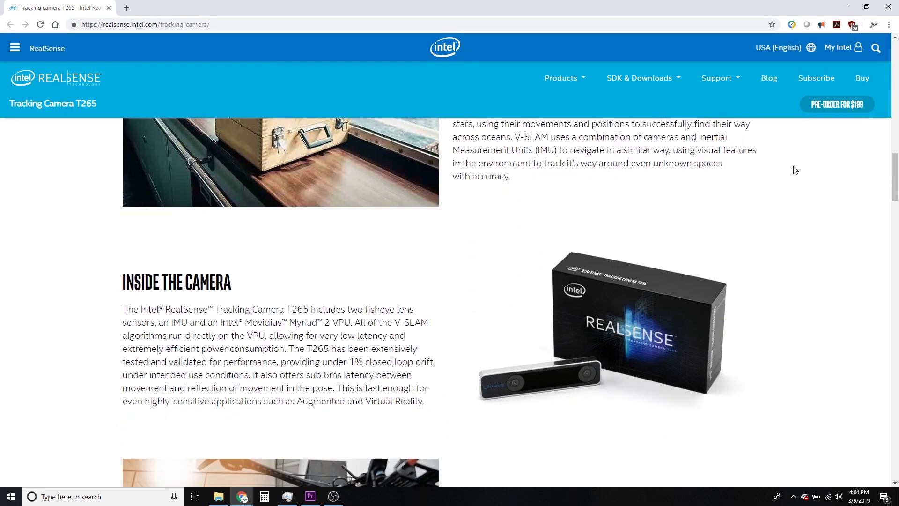
{"action": "scroll", "coordinate": [795, 170], "scroll_direction": "down", "scroll_amount": 6}
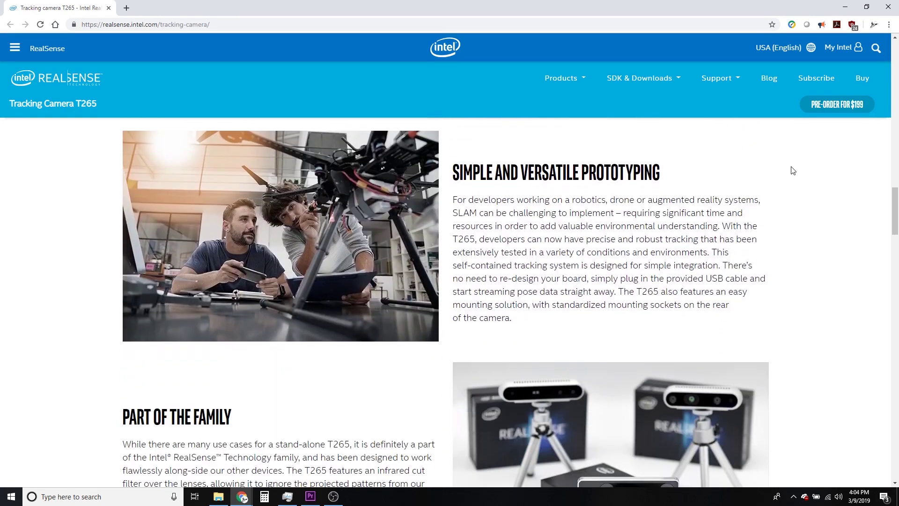
{"action": "scroll", "coordinate": [793, 170], "scroll_direction": "down", "scroll_amount": 7}
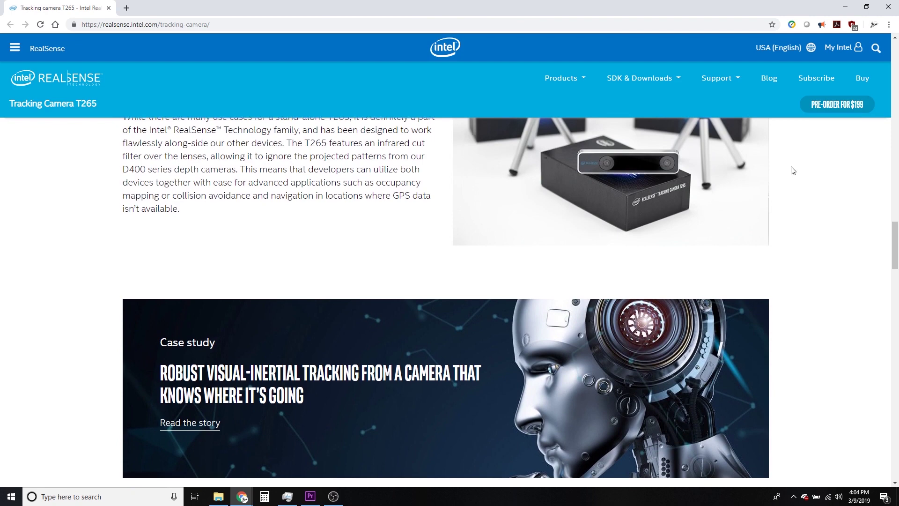
{"action": "scroll", "coordinate": [793, 170], "scroll_direction": "down", "scroll_amount": 8}
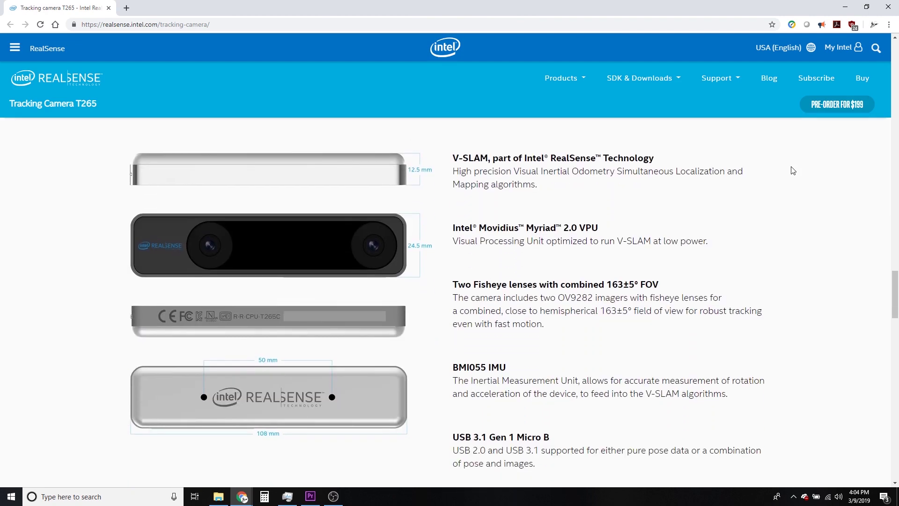
{"action": "scroll", "coordinate": [793, 170], "scroll_direction": "down", "scroll_amount": 2}
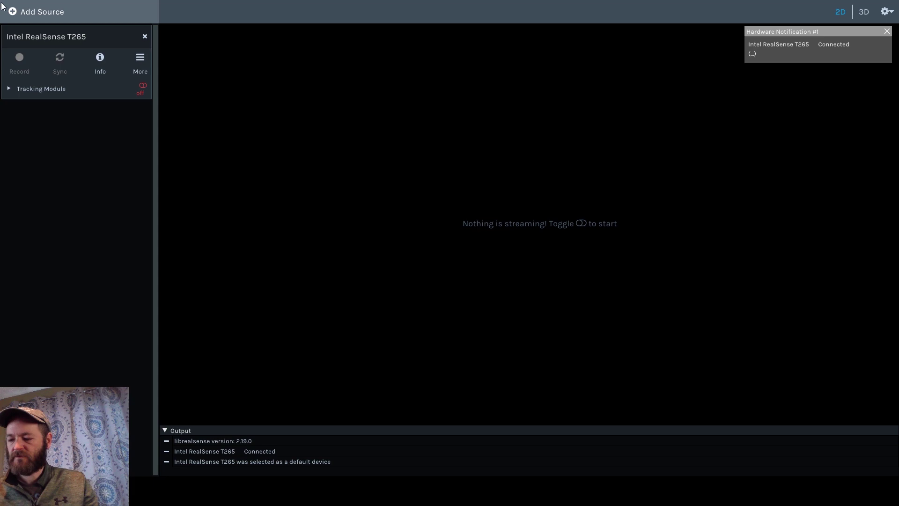
Start streaming from the T265 tracking module and display its motion trail in the 3D view
{"action": "left_click", "coordinate": [142, 87]}
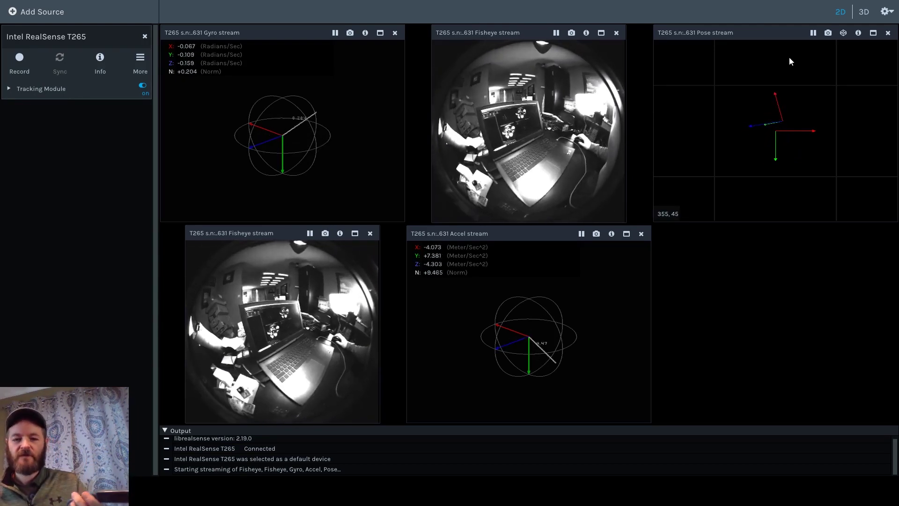
{"action": "left_click", "coordinate": [864, 13]}
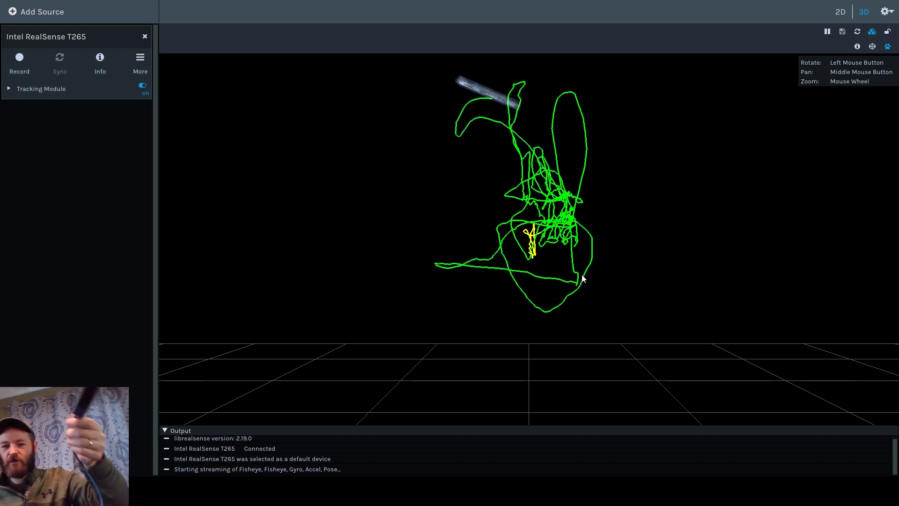
{"action": "left_click_drag", "start_coordinate": [534, 209], "coordinate": [408, 332]}
{"action": "scroll", "coordinate": [510, 254], "scroll_direction": "down", "scroll_amount": 5}
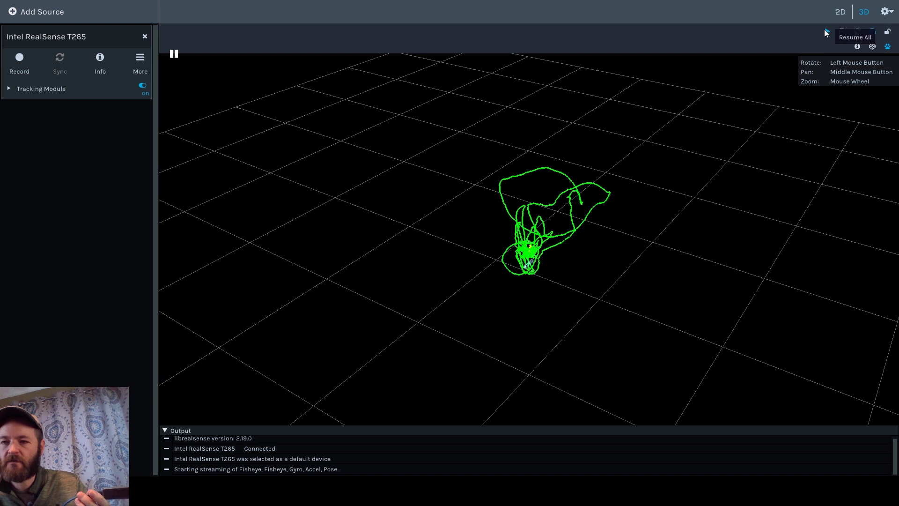
Resume all paused streams and turn on the pose information overlay in the 3D view
{"action": "left_click", "coordinate": [826, 31]}
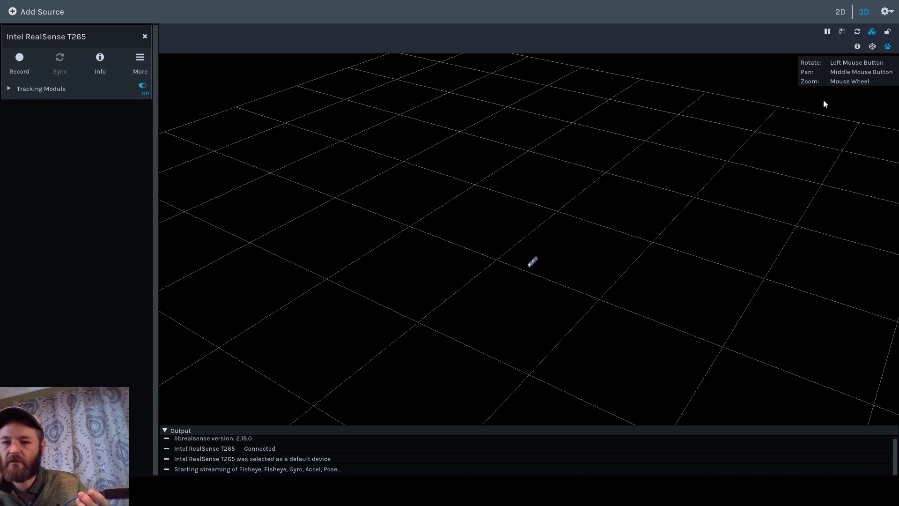
{"action": "left_click", "coordinate": [857, 47]}
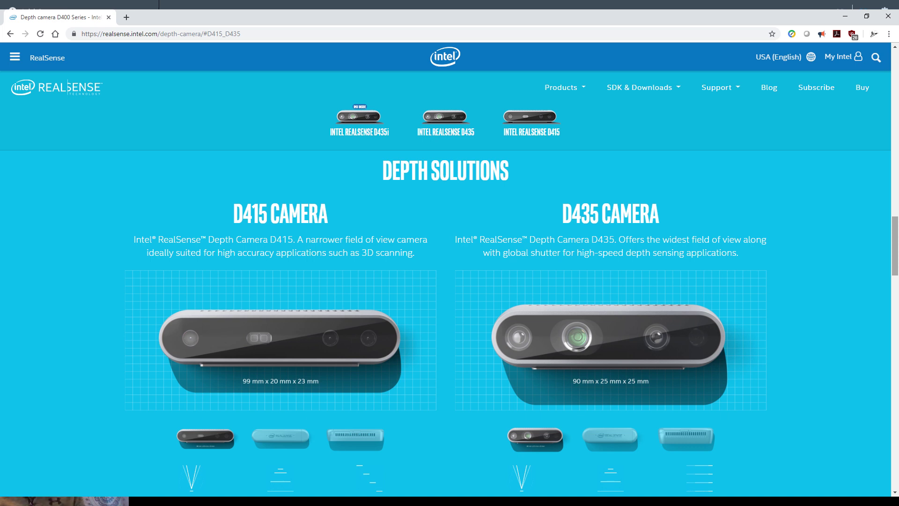
Switch back to the RealSense Viewer and replace the current T265 source with the Intel RealSense D435 and T265 together
{"action": "key", "text": "alt+Tab"}
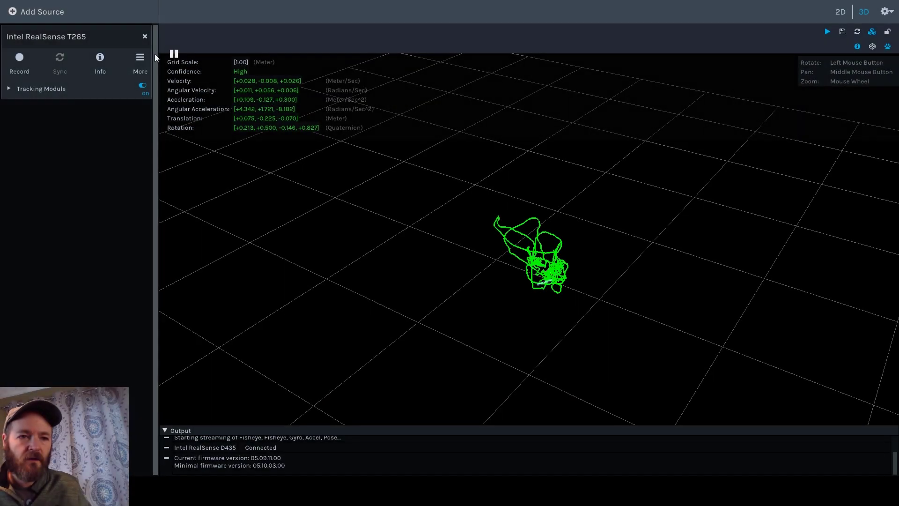
{"action": "left_click", "coordinate": [145, 36]}
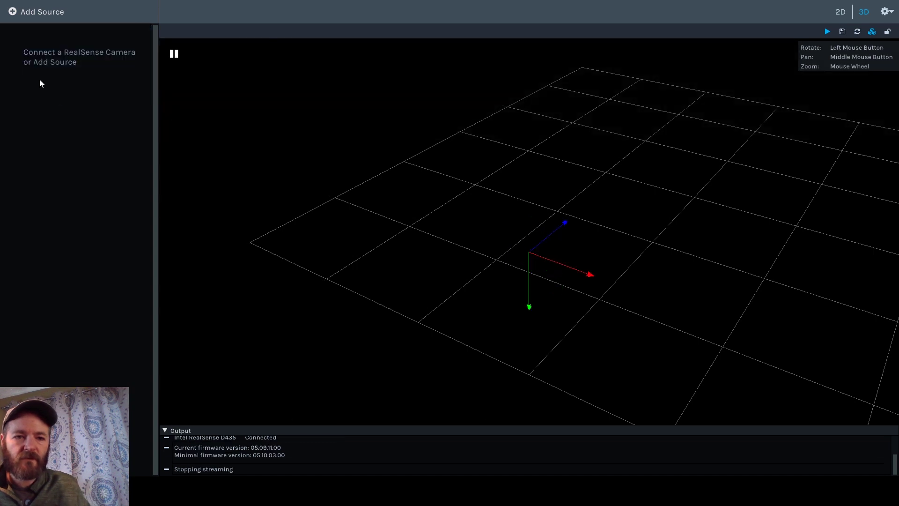
{"action": "left_click", "coordinate": [22, 13]}
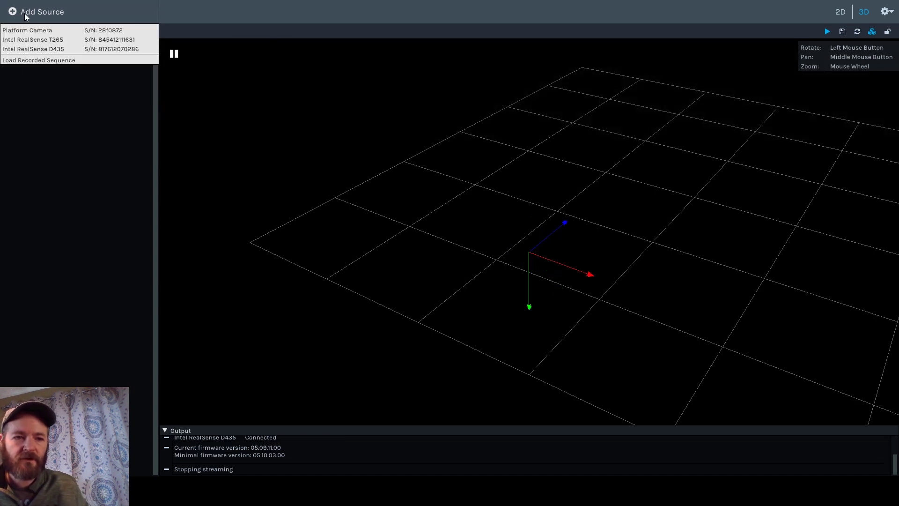
{"action": "left_click", "coordinate": [42, 49]}
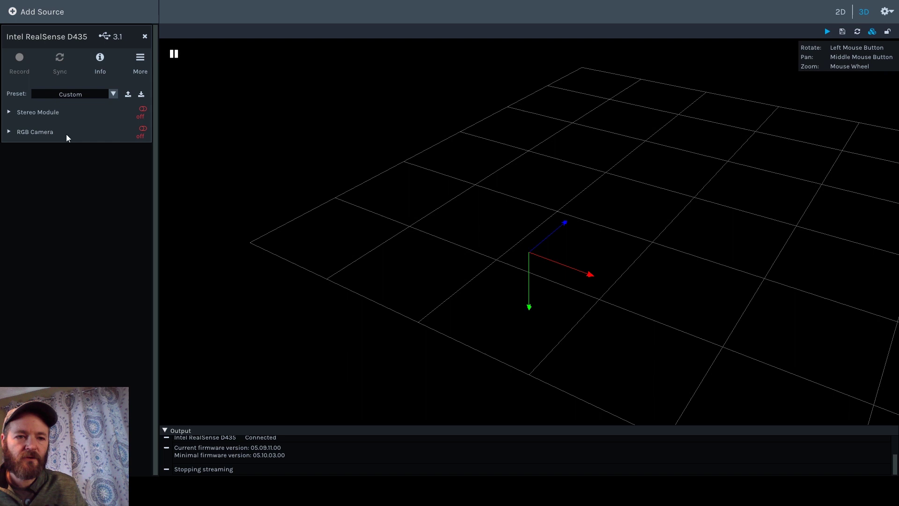
{"action": "left_click", "coordinate": [38, 19]}
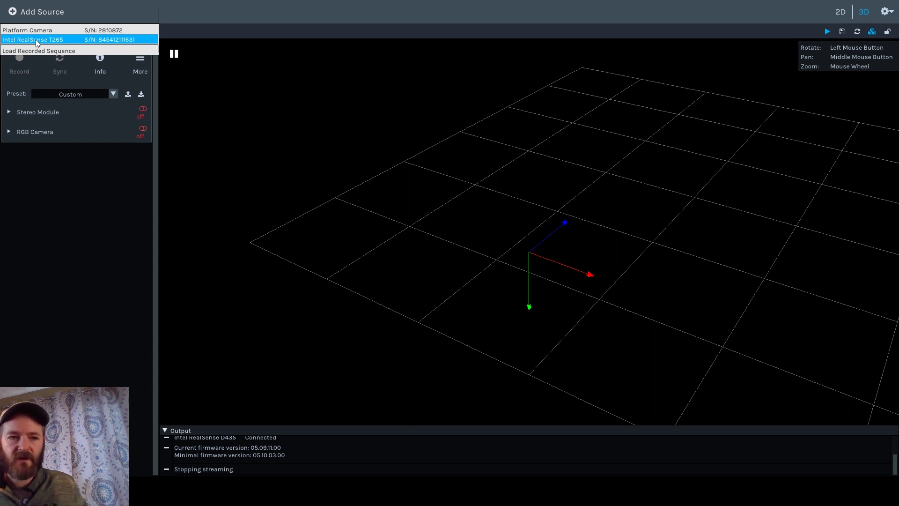
{"action": "left_click", "coordinate": [38, 41]}
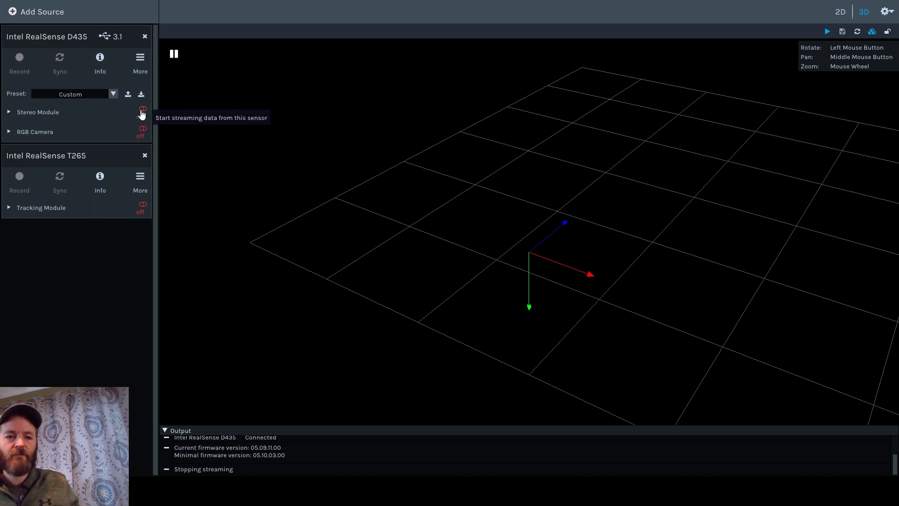
Start the T265 tracking module plus the D435 stereo module and RGB camera, with the streams shown in 2D
{"action": "left_click", "coordinate": [143, 207]}
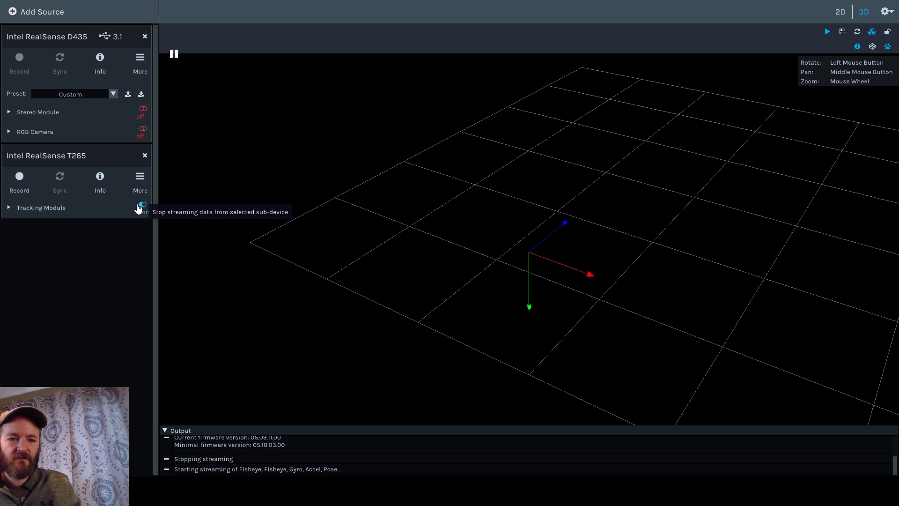
{"action": "left_click_drag", "start_coordinate": [462, 250], "coordinate": [609, 121]}
{"action": "left_click", "coordinate": [842, 13]}
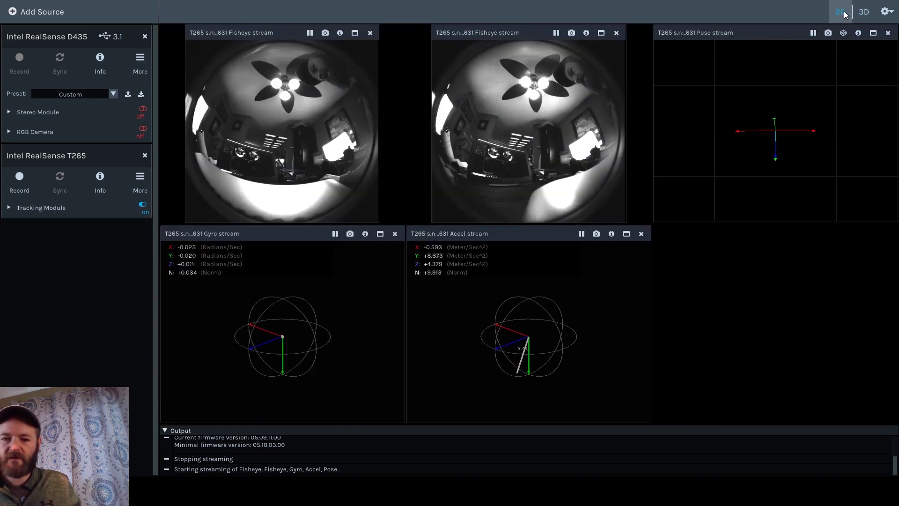
{"action": "left_click", "coordinate": [143, 110]}
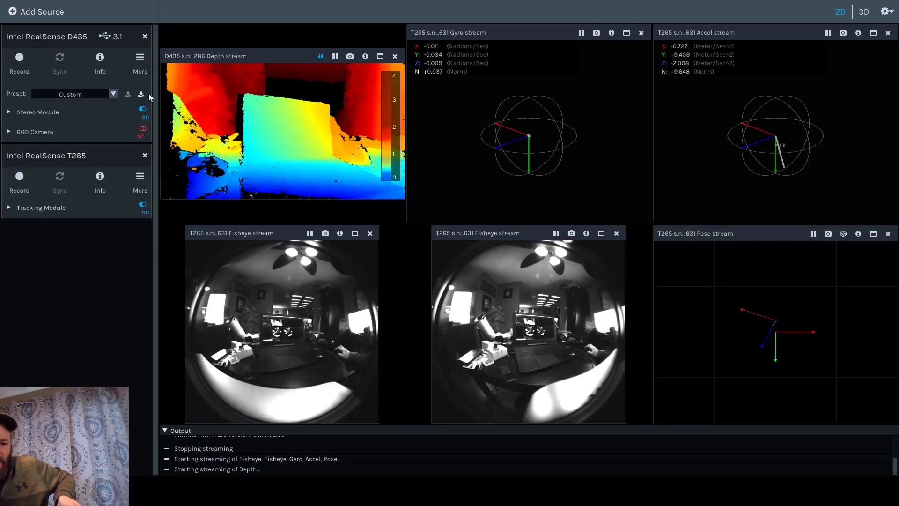
{"action": "left_click", "coordinate": [142, 128]}
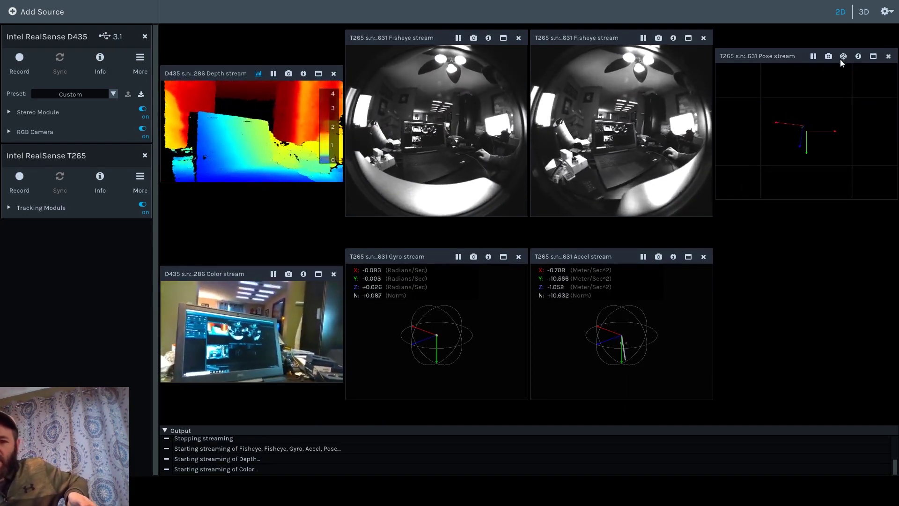
Resume the combined streams in the 3D view and set the texture source to Intel RealSense D435 Color
{"action": "left_click", "coordinate": [866, 15]}
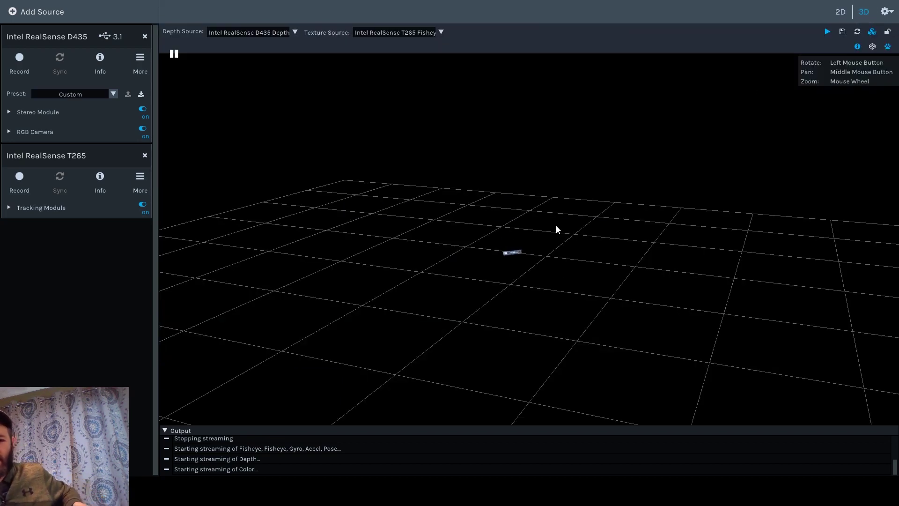
{"action": "left_click_drag", "start_coordinate": [556, 229], "coordinate": [667, 222]}
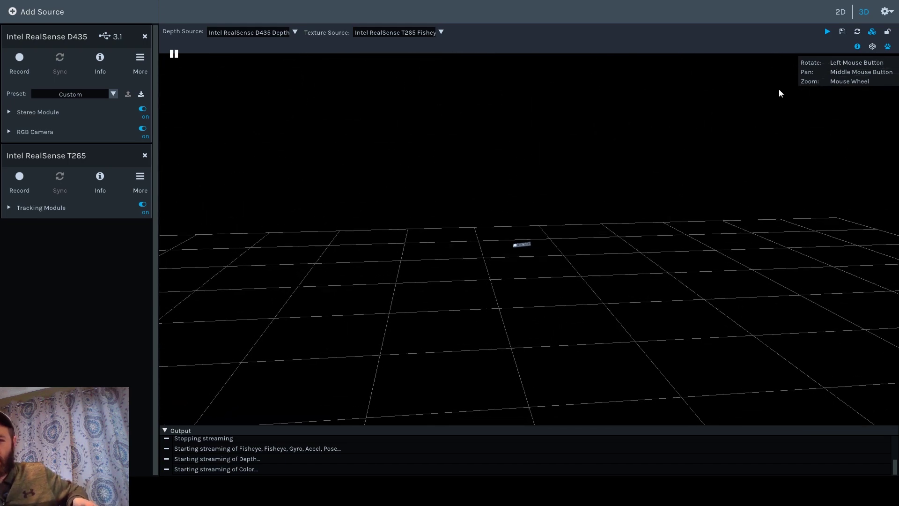
{"action": "left_click", "coordinate": [827, 32]}
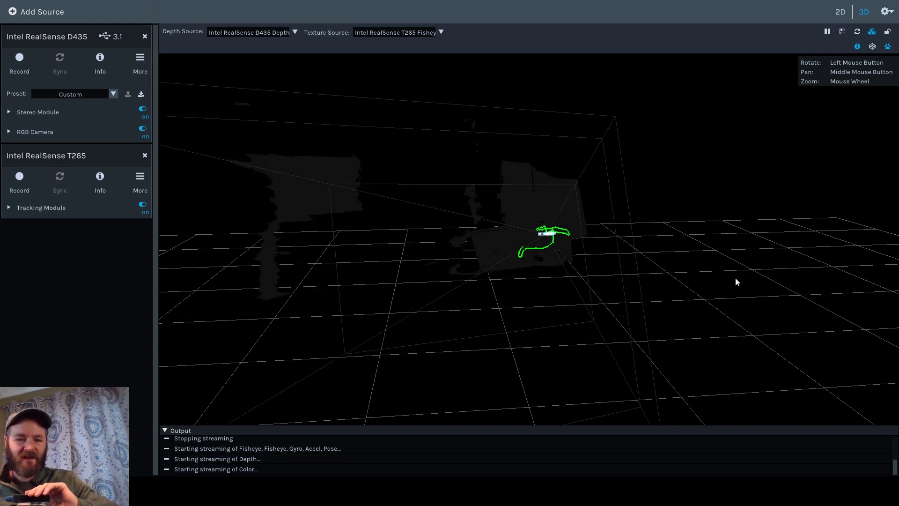
{"action": "left_click", "coordinate": [402, 32]}
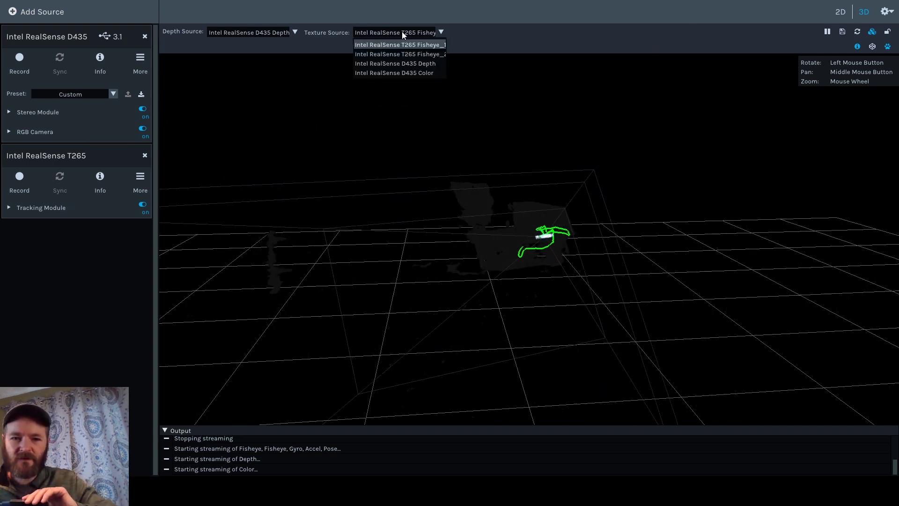
{"action": "left_click", "coordinate": [412, 72]}
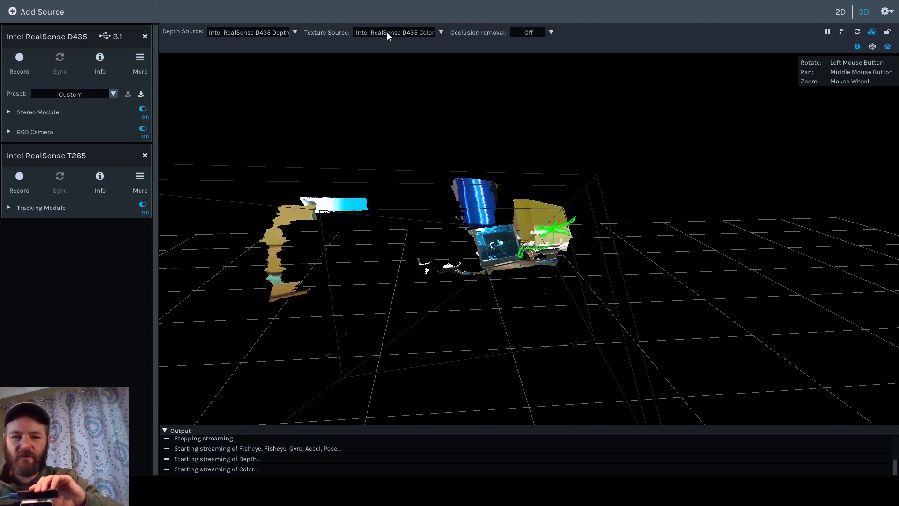
Set the texture source to Intel RealSense D435 Depth and examine the point cloud and tracking trail from several angles
{"action": "left_click", "coordinate": [387, 32]}
{"action": "left_click", "coordinate": [396, 63]}
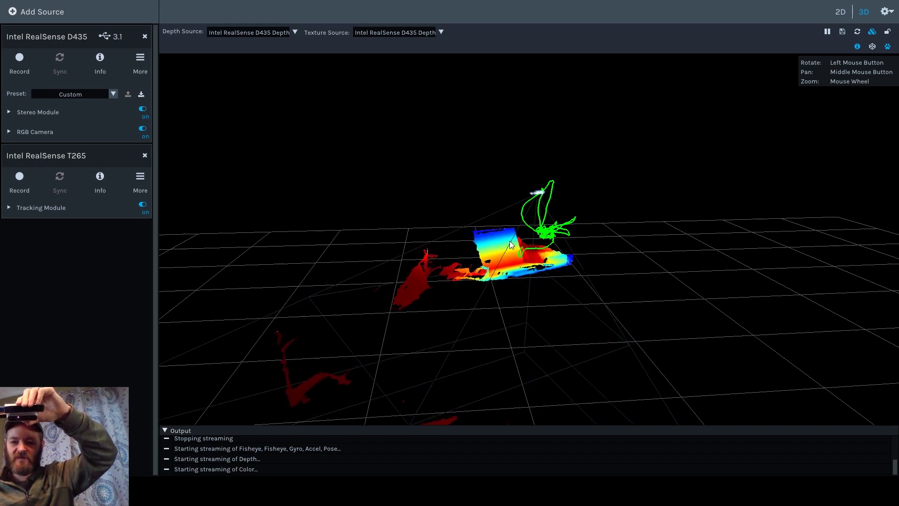
{"action": "left_click_drag", "start_coordinate": [513, 215], "coordinate": [578, 402]}
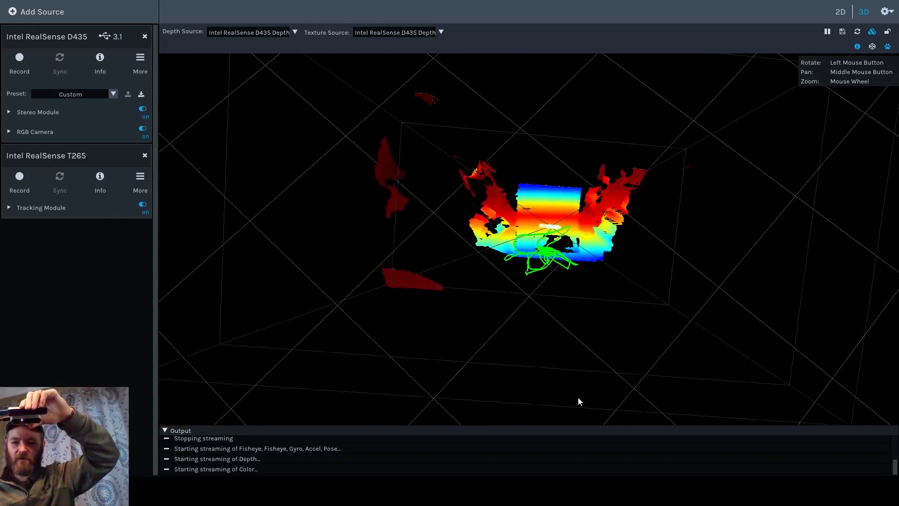
{"action": "left_click_drag", "start_coordinate": [548, 319], "coordinate": [426, 321]}
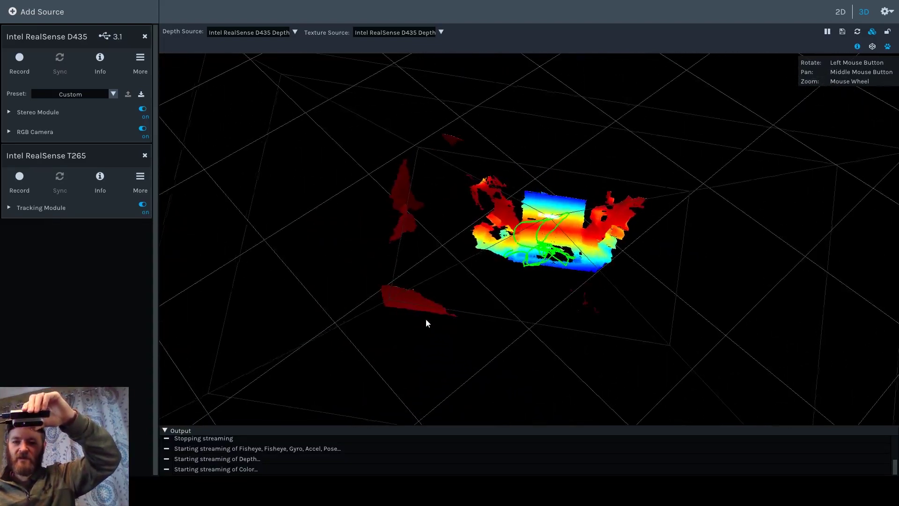
{"action": "left_click_drag", "start_coordinate": [581, 259], "coordinate": [606, 177]}
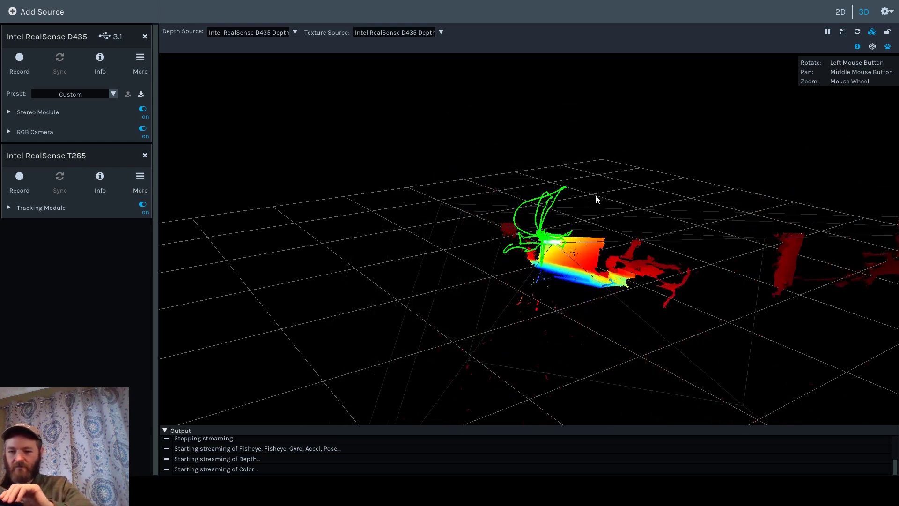
{"action": "left_click_drag", "start_coordinate": [595, 195], "coordinate": [492, 346]}
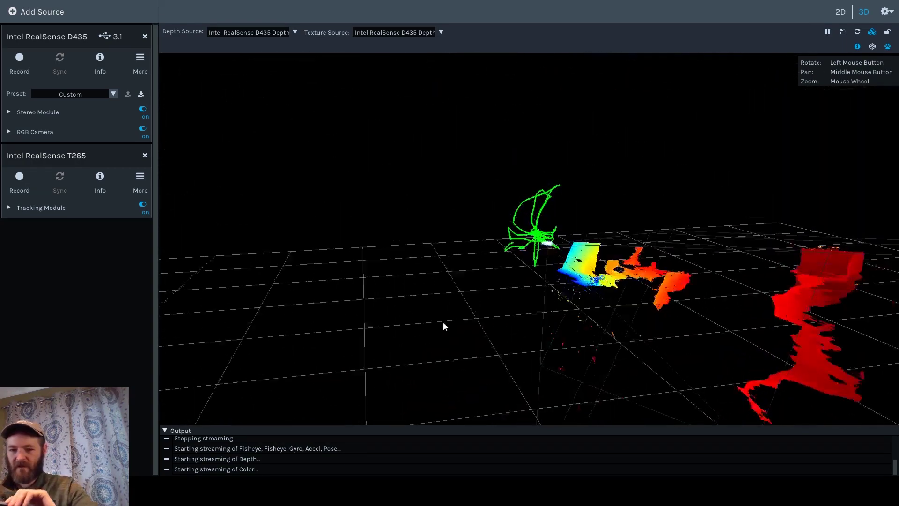
{"action": "left_click_drag", "start_coordinate": [443, 323], "coordinate": [661, 257]}
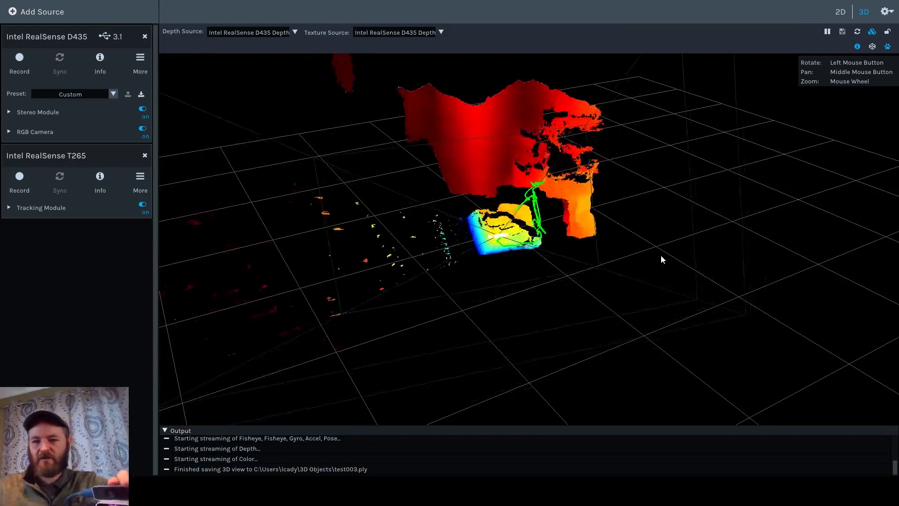
{"action": "left_click_drag", "start_coordinate": [661, 256], "coordinate": [396, 348]}
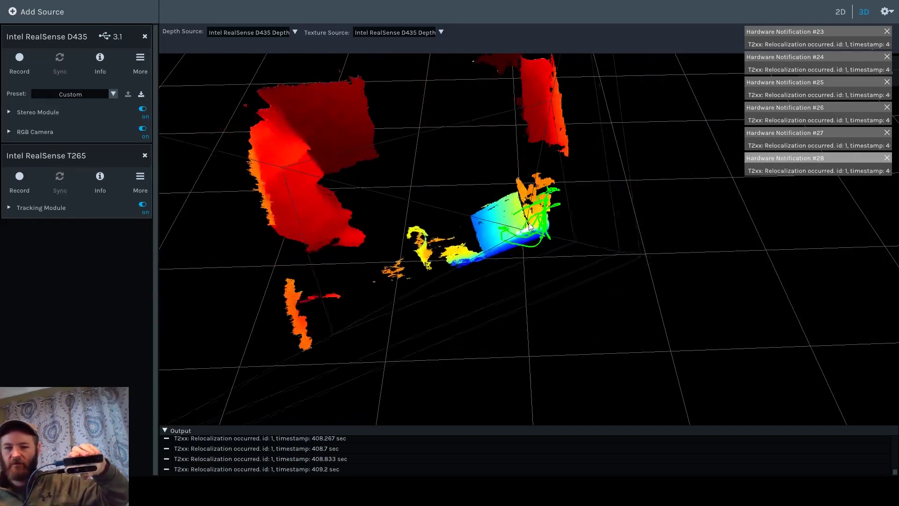
Examine the depth-textured point cloud together with the T265 tracking trail from further viewing angles
{"action": "left_click_drag", "start_coordinate": [596, 233], "coordinate": [541, 194]}
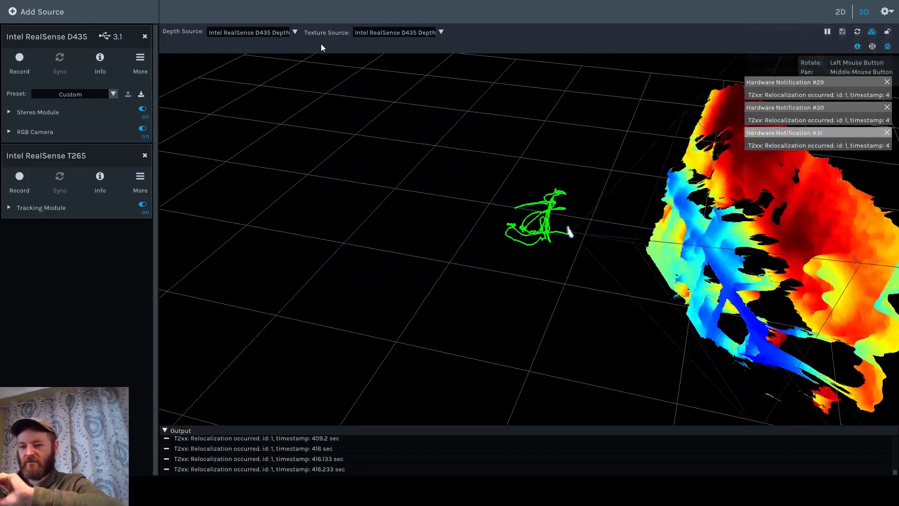
{"action": "left_click_drag", "start_coordinate": [612, 234], "coordinate": [525, 283]}
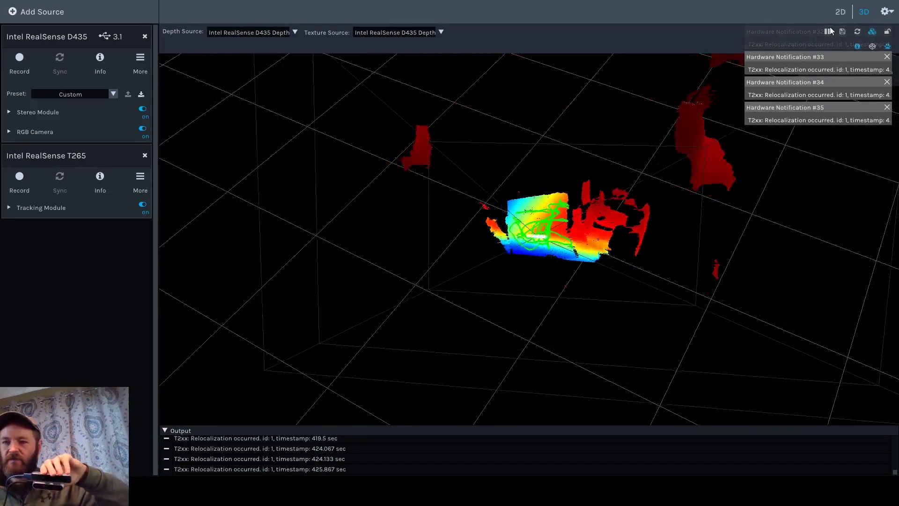
{"action": "left_click_drag", "start_coordinate": [240, 66], "coordinate": [749, 52]}
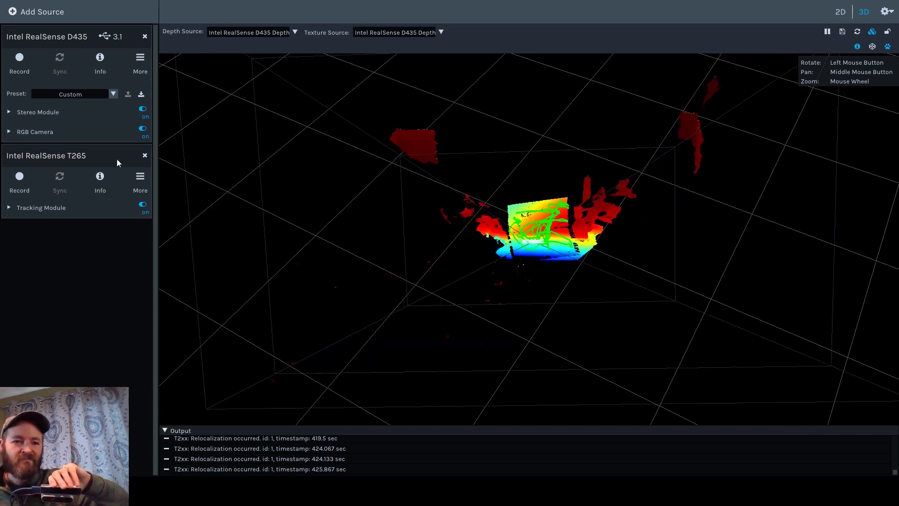
Stop all running streams, restart only the D435 stereo module and RGB camera, and show them in 2D
{"action": "left_click", "coordinate": [142, 205]}
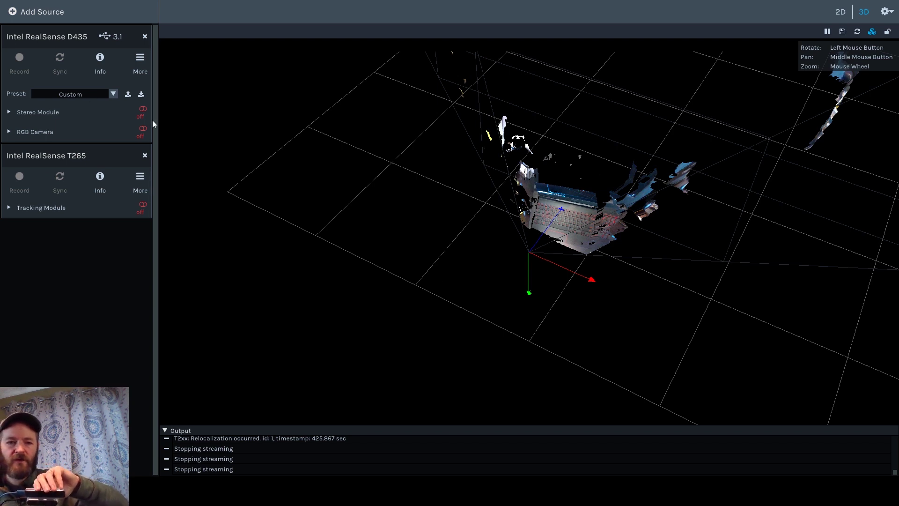
{"action": "left_click", "coordinate": [143, 111]}
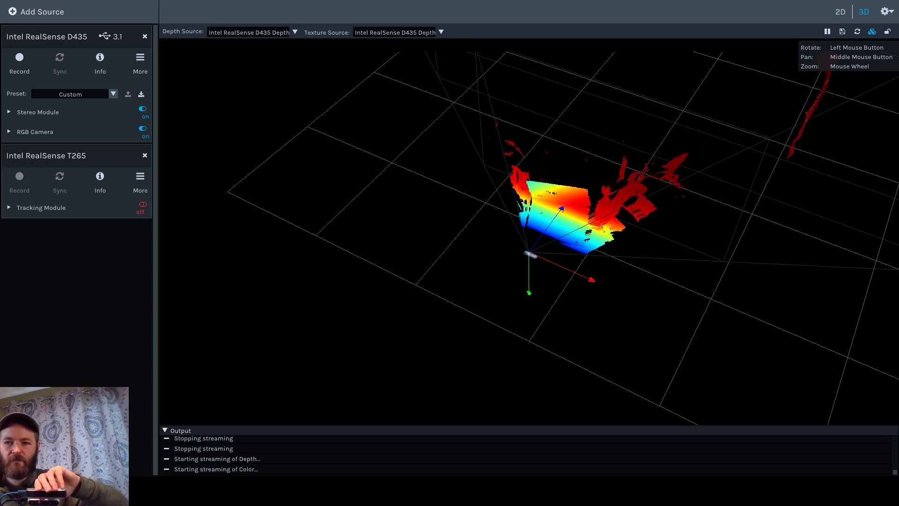
{"action": "left_click", "coordinate": [841, 15]}
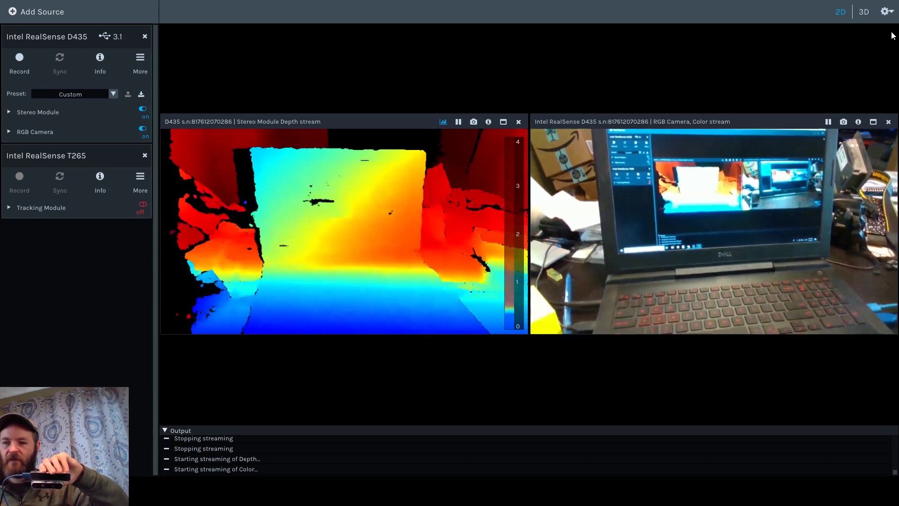
Return to the 3D view and start the T265 tracking module alongside the D435 streams
{"action": "left_click", "coordinate": [864, 13]}
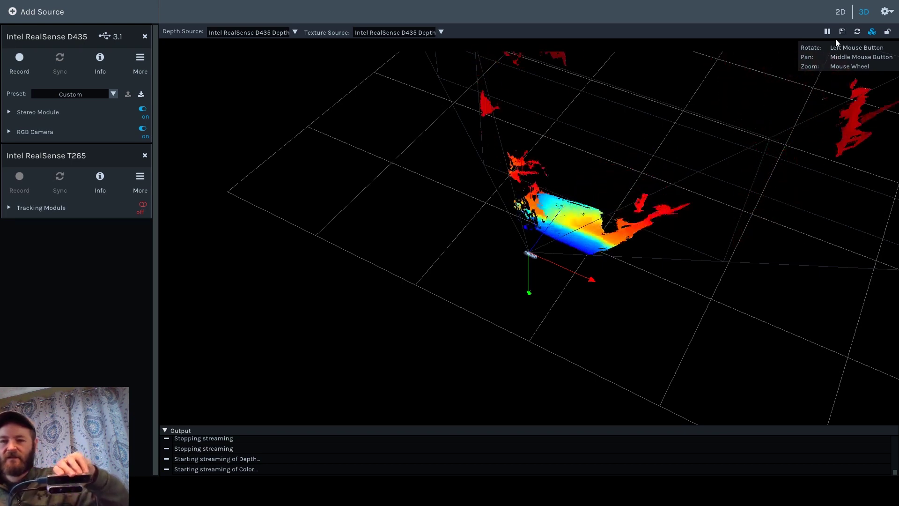
{"action": "left_click", "coordinate": [142, 206]}
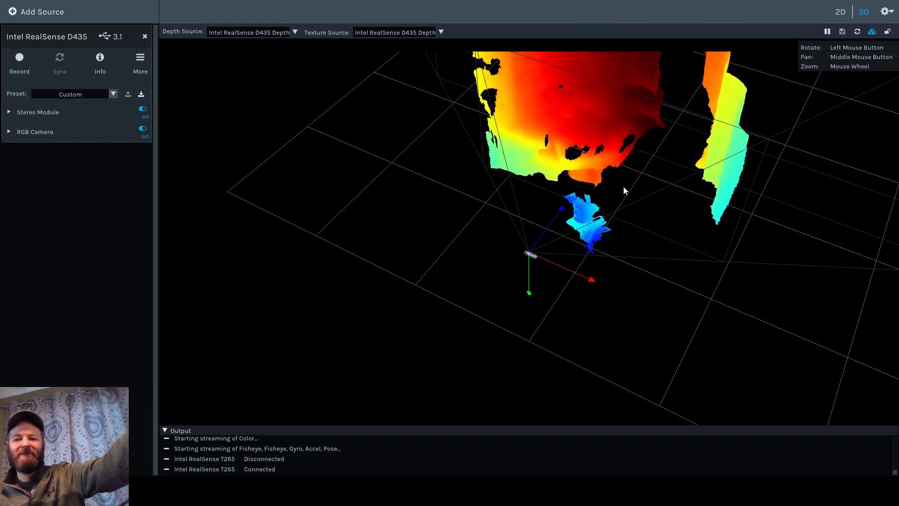
Set the texture source to Intel RealSense D435 Color and view the colored point cloud from the front
{"action": "left_click", "coordinate": [386, 35]}
{"action": "left_click", "coordinate": [389, 54]}
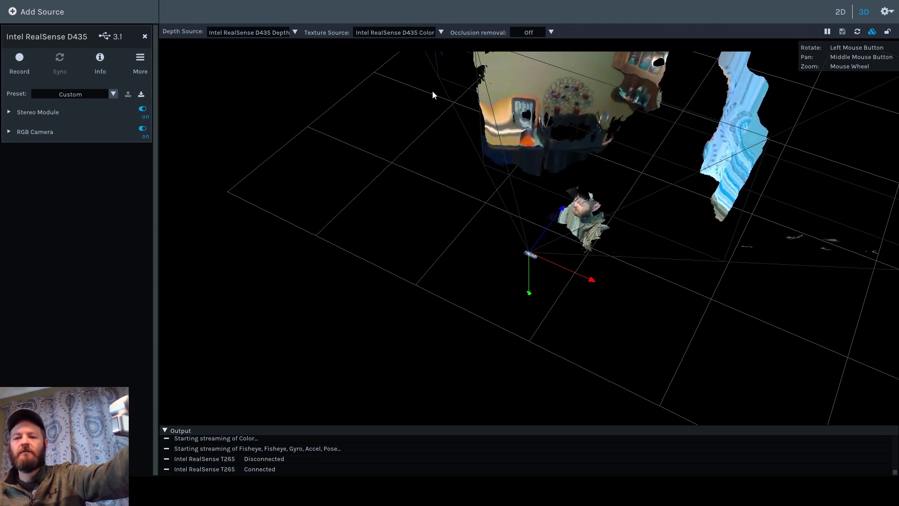
{"action": "left_click_drag", "start_coordinate": [463, 131], "coordinate": [588, 259]}
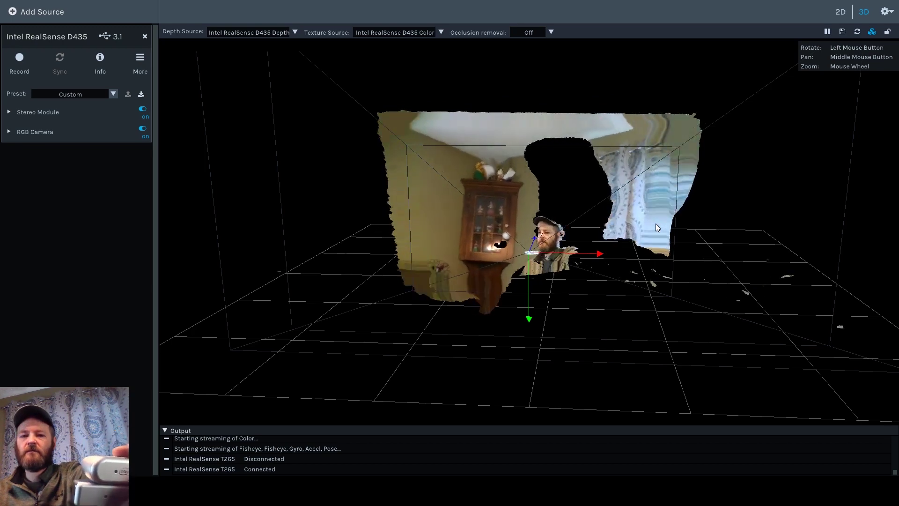
Expand the D435 stereo module settings, and add the Intel RealSense T265 source again with its tracking module started
{"action": "left_click", "coordinate": [37, 112]}
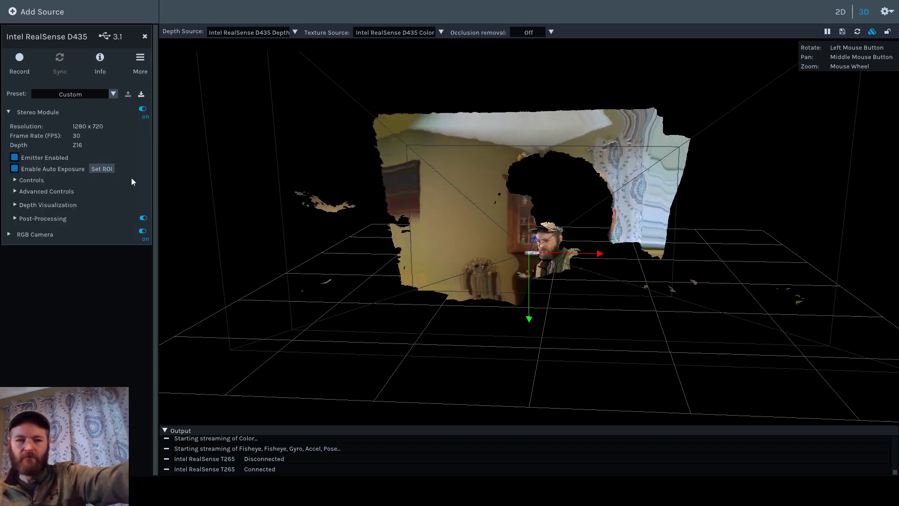
{"action": "left_click", "coordinate": [13, 12]}
{"action": "left_click", "coordinate": [28, 40]}
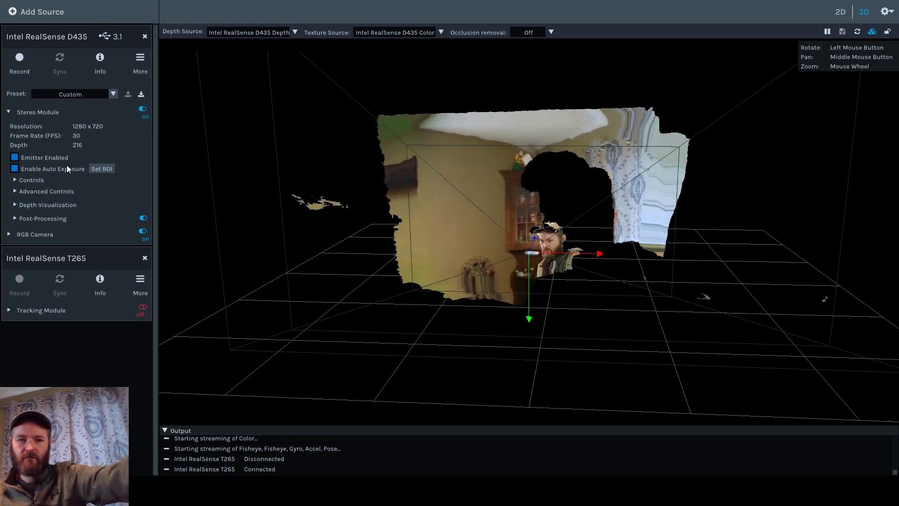
{"action": "left_click", "coordinate": [143, 309]}
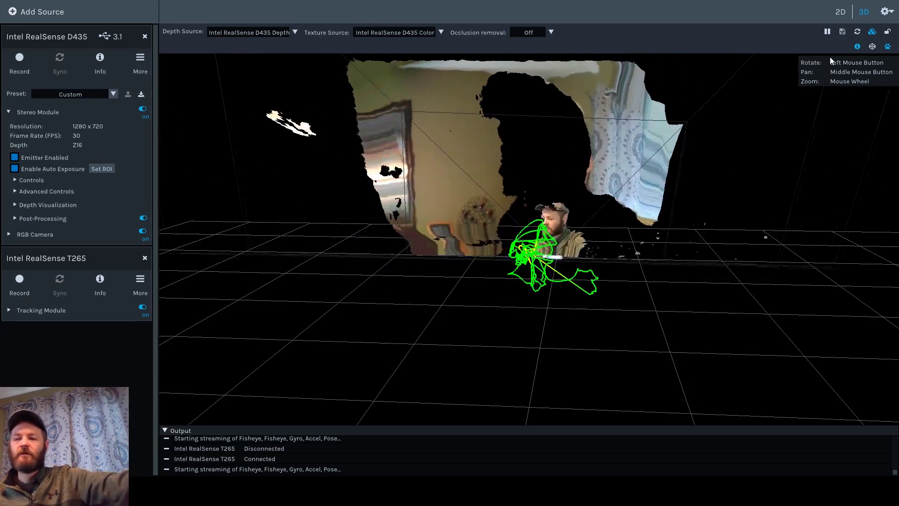
Pause the combined D435 and T265 streams in the 3D view
{"action": "left_click", "coordinate": [827, 32]}
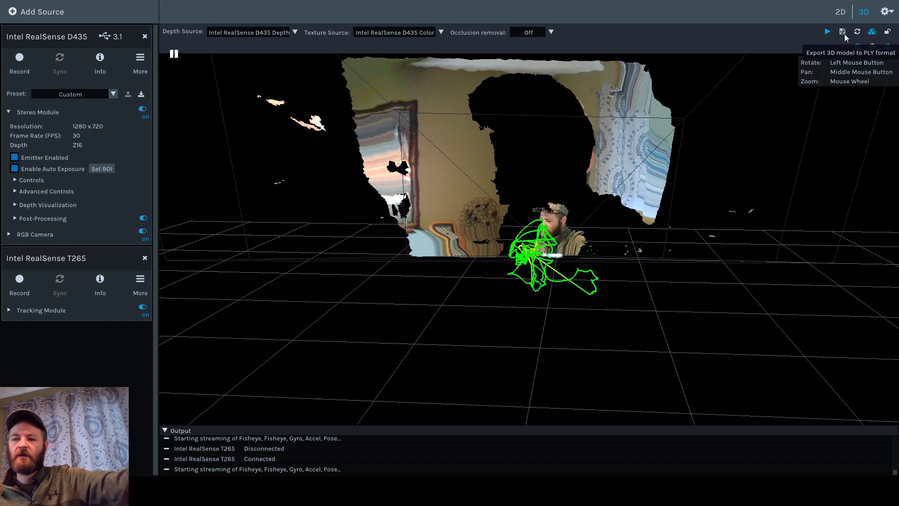